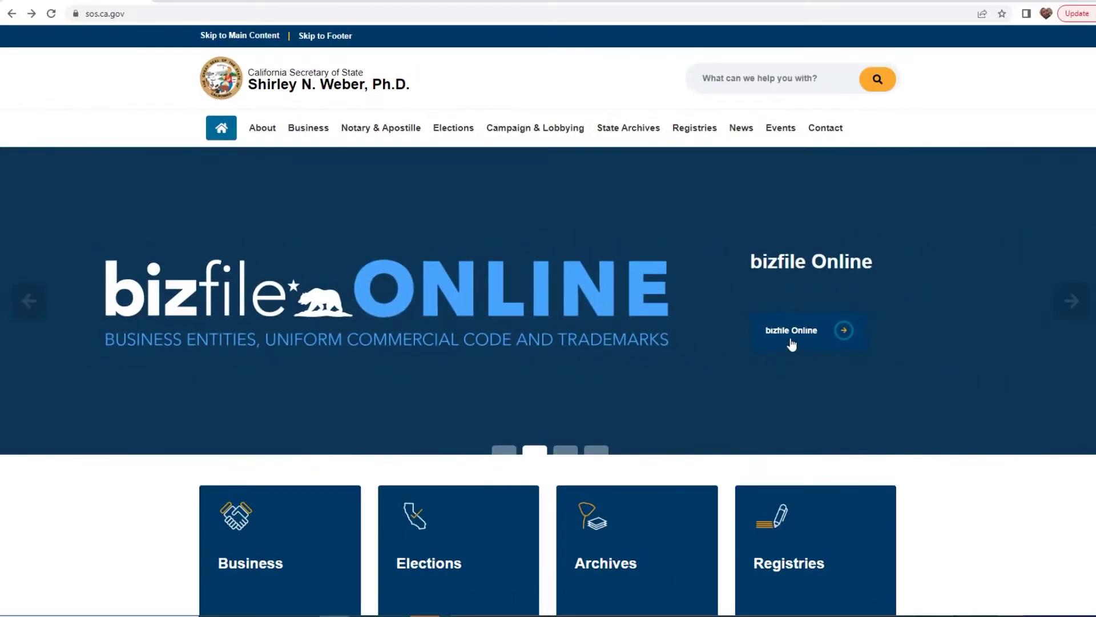
Step: Search bizfile for 'dancers in action', open the Dancers in Action record and request its certificate
left_click(790, 339)
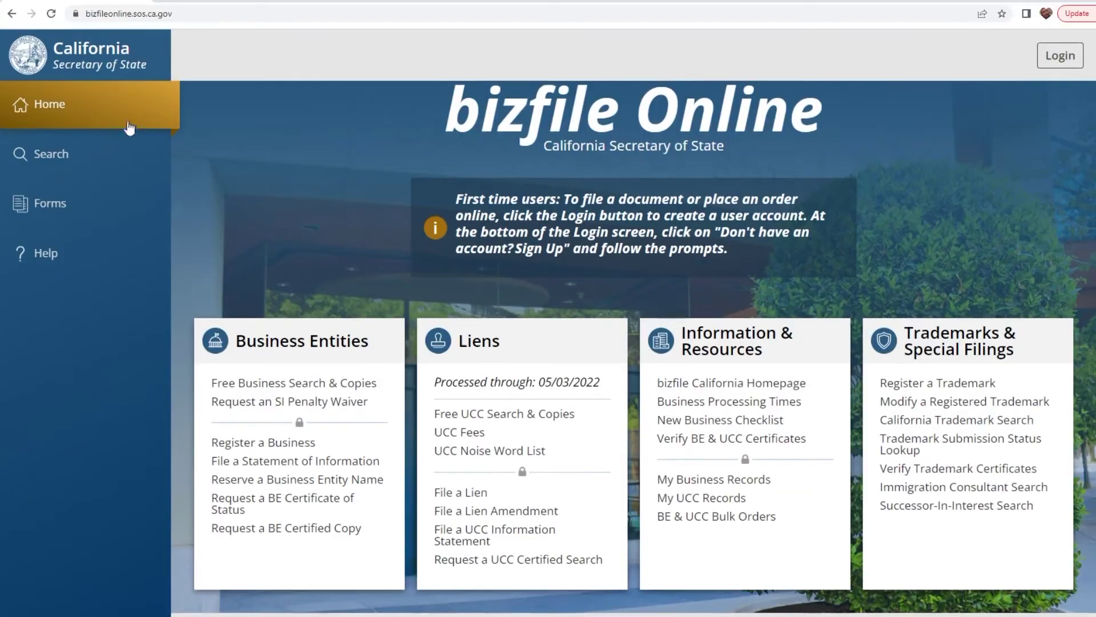
left_click(143, 161)
type("dancers ")
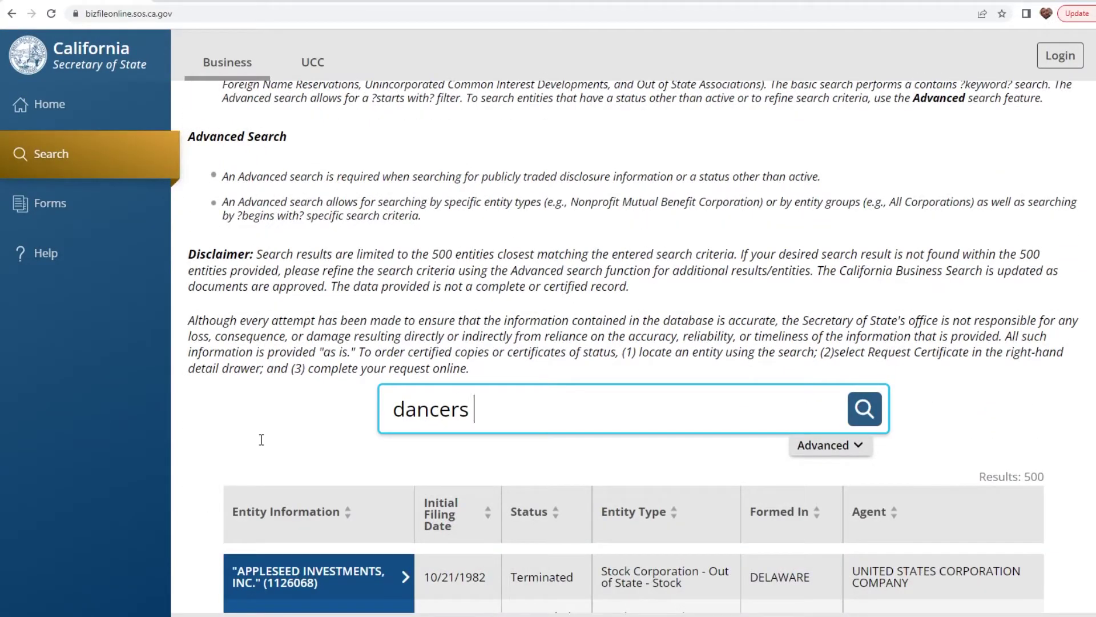
type("in actio")
key("Return")
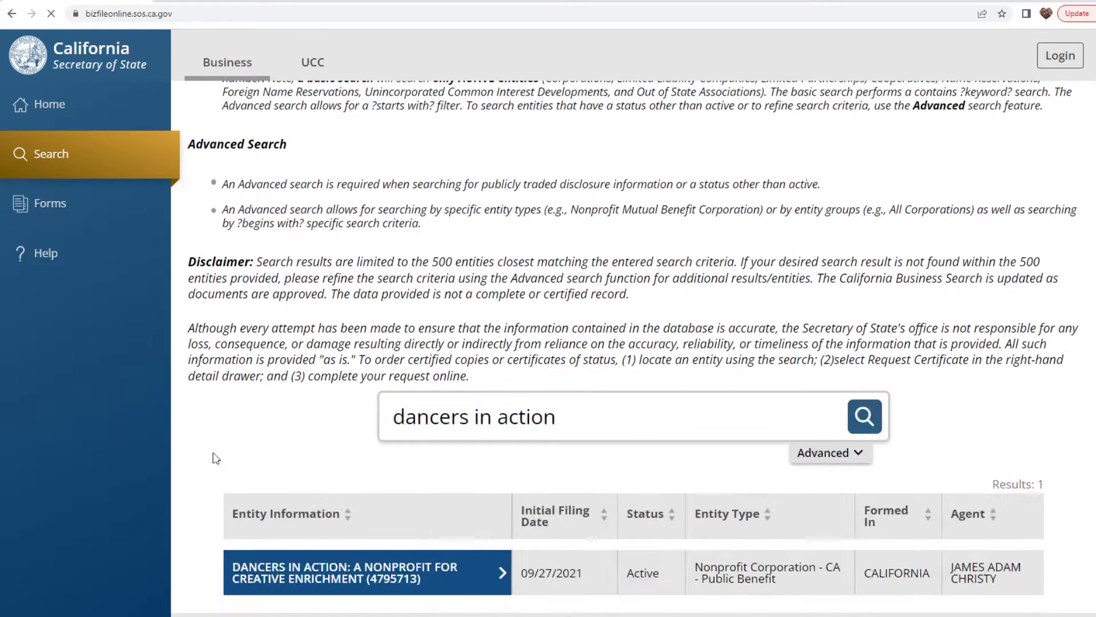
left_click(373, 572)
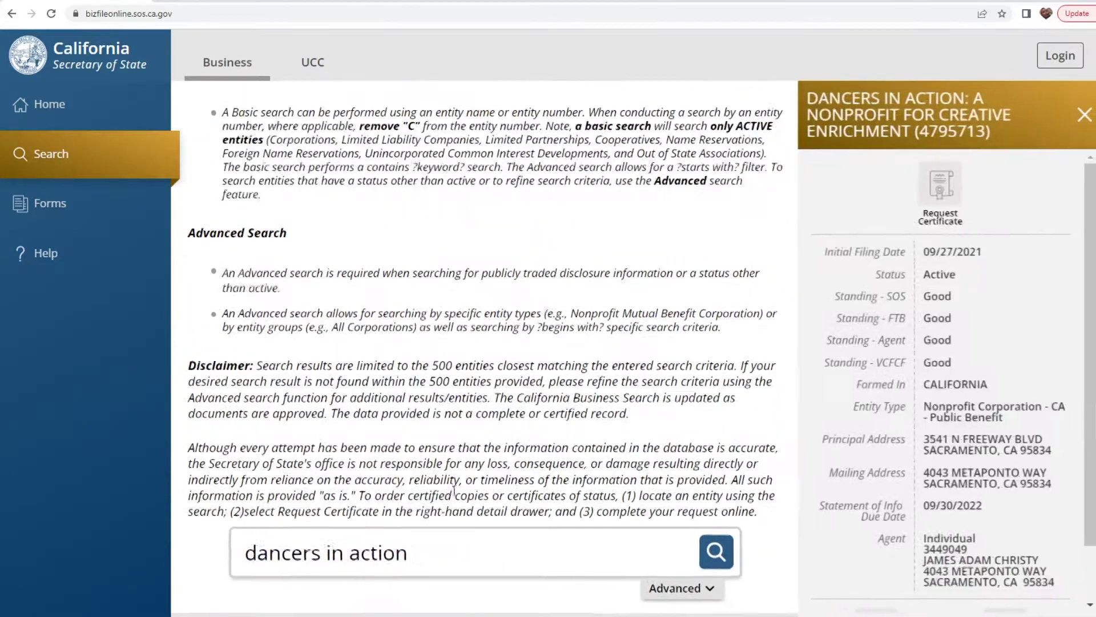
left_click(956, 176)
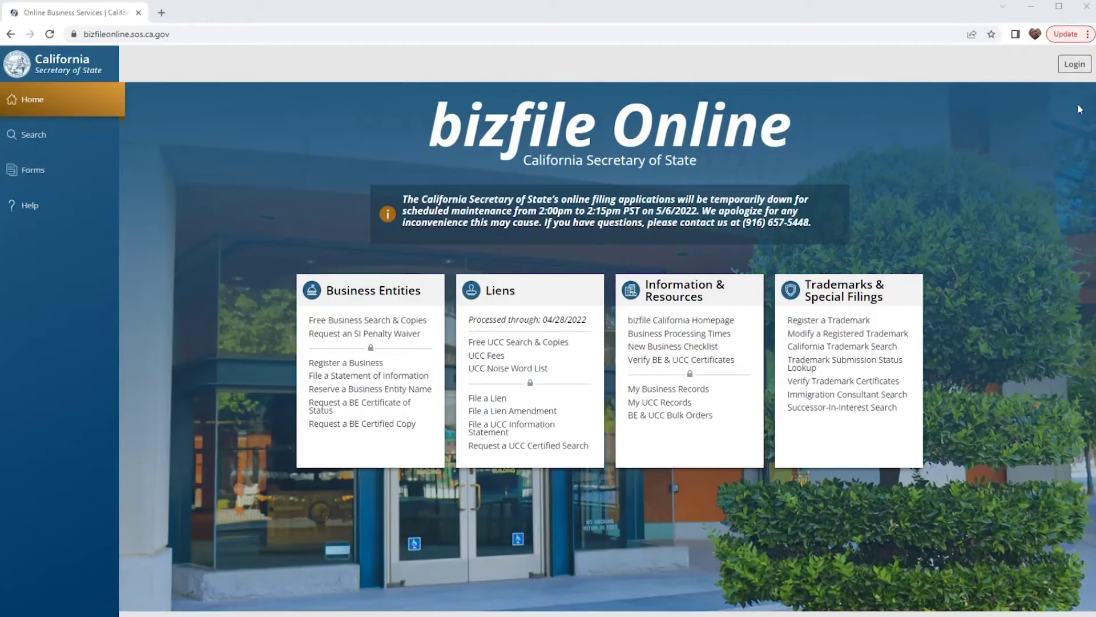
Step: Sign in to bizfile Online with the account username and password
left_click(1075, 69)
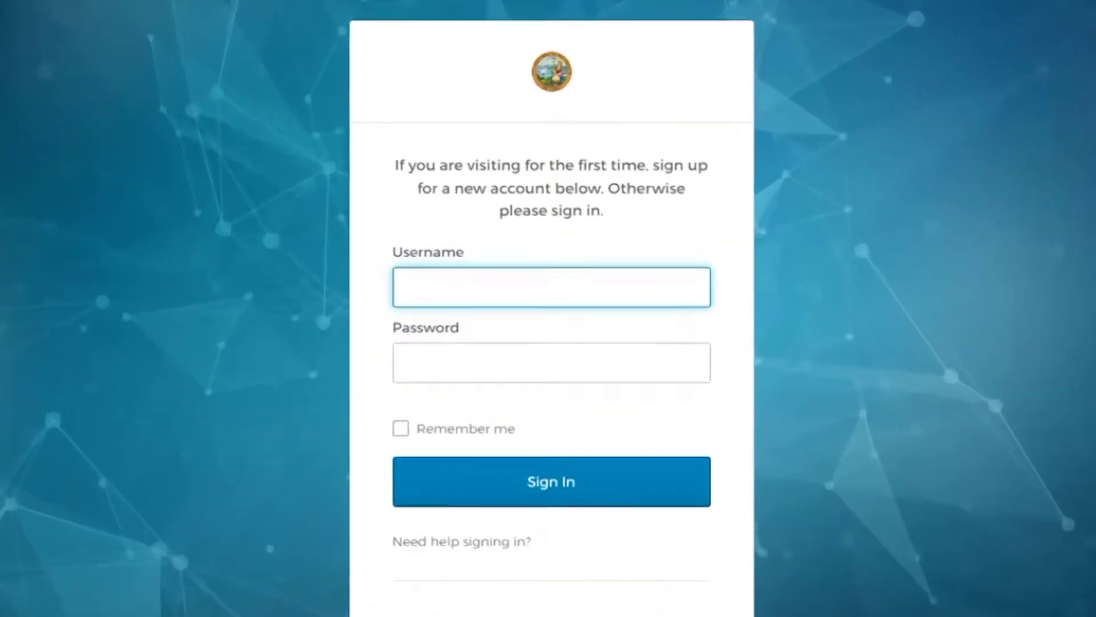
key("Tab")
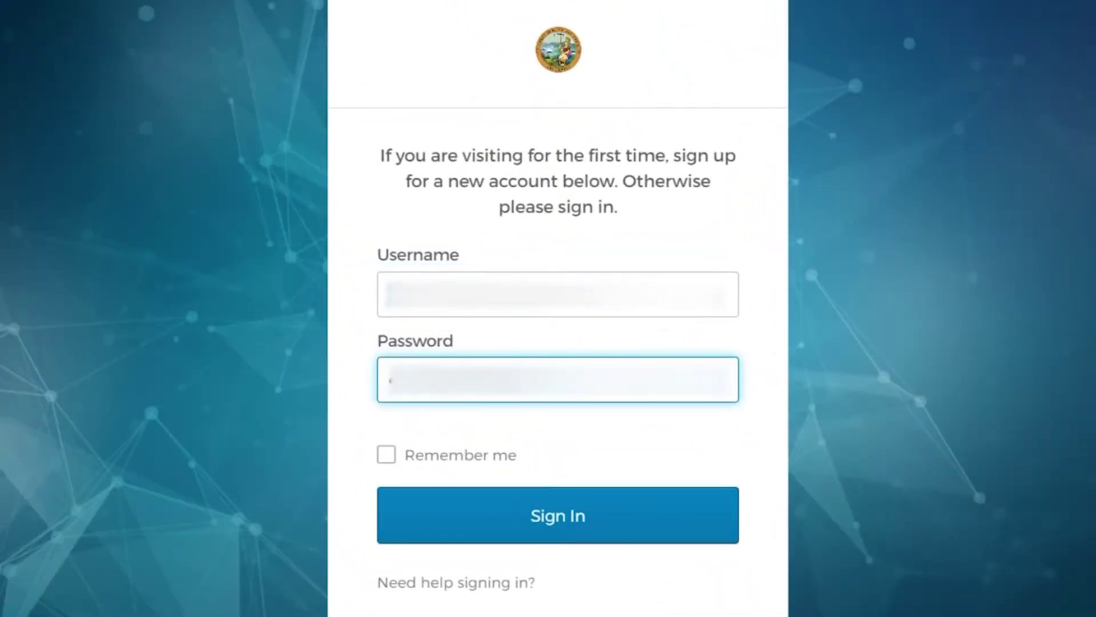
key("Return")
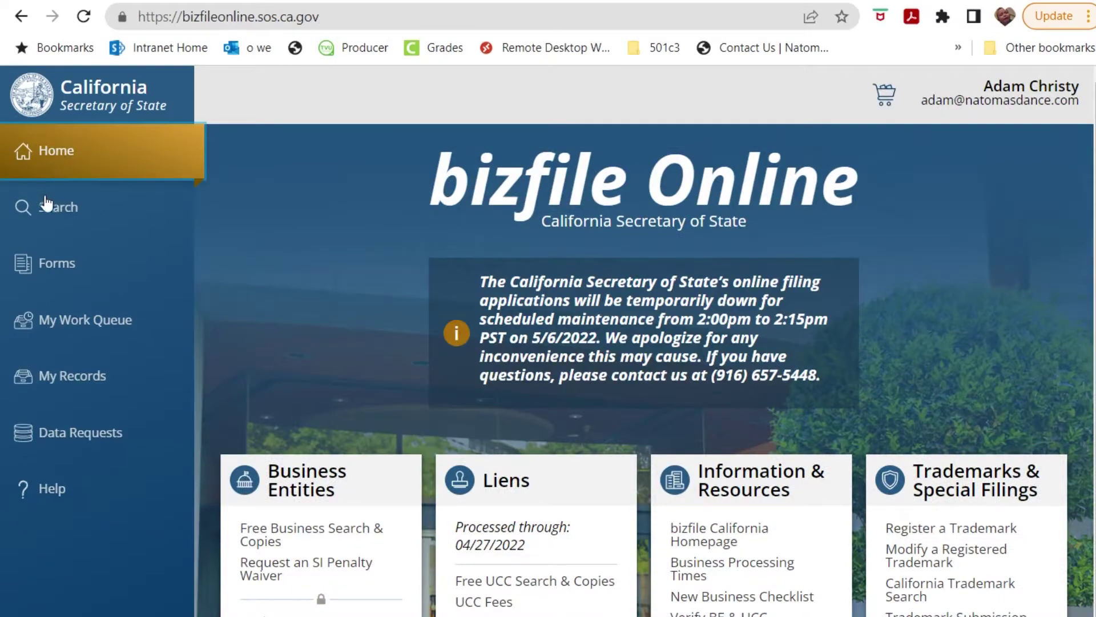
Step: Browse the Search, Forms, My Work Queue, My Records and Data Requests sections
left_click(53, 214)
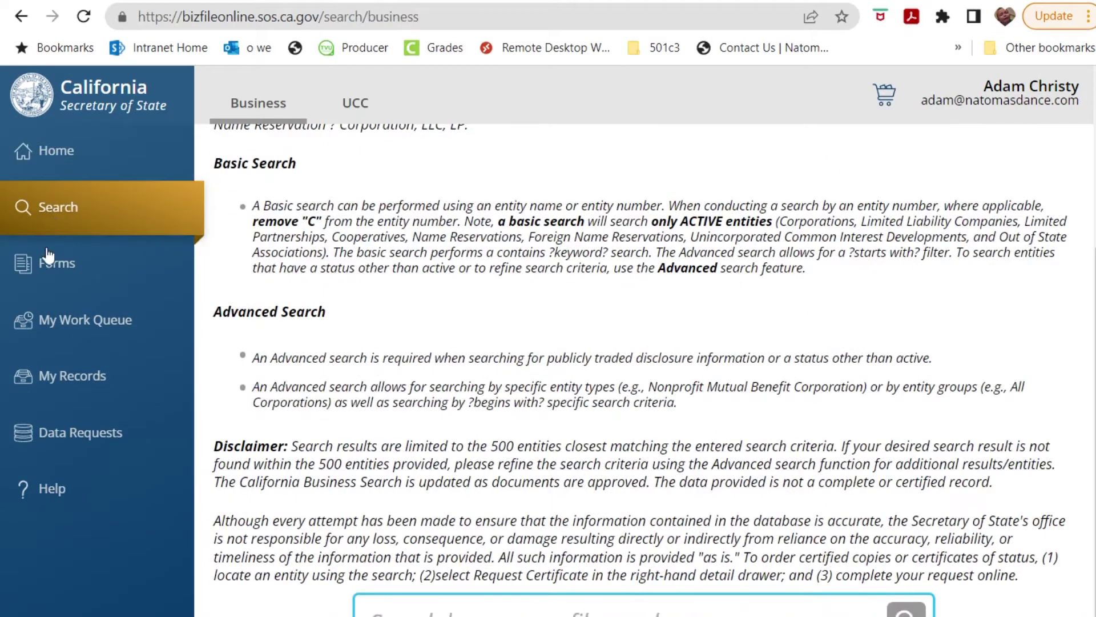
left_click(47, 263)
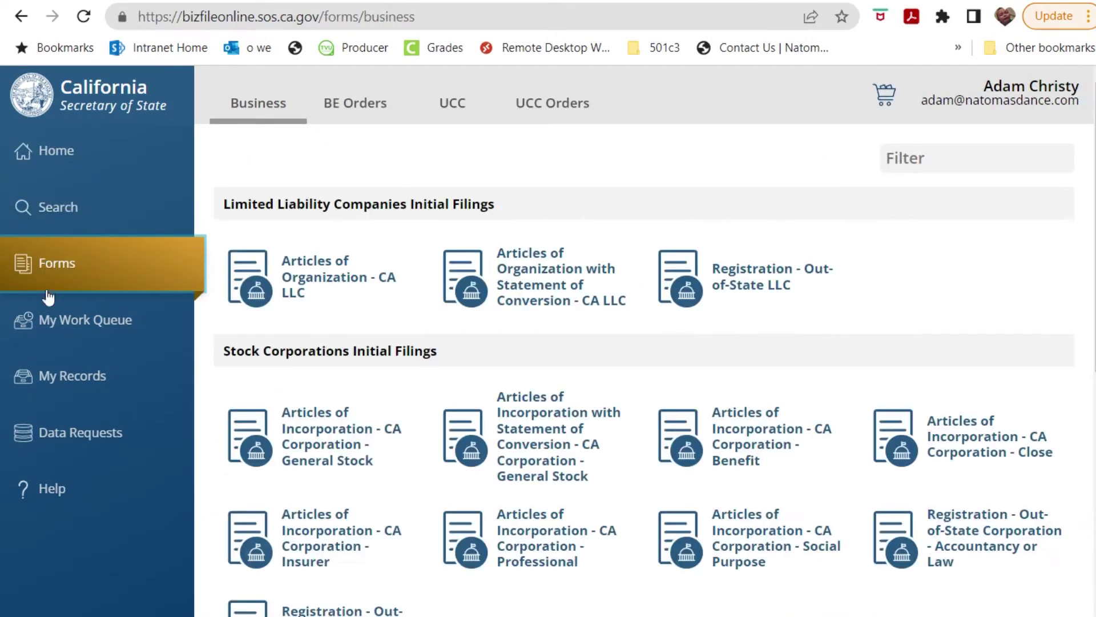
left_click(48, 330)
left_click(45, 388)
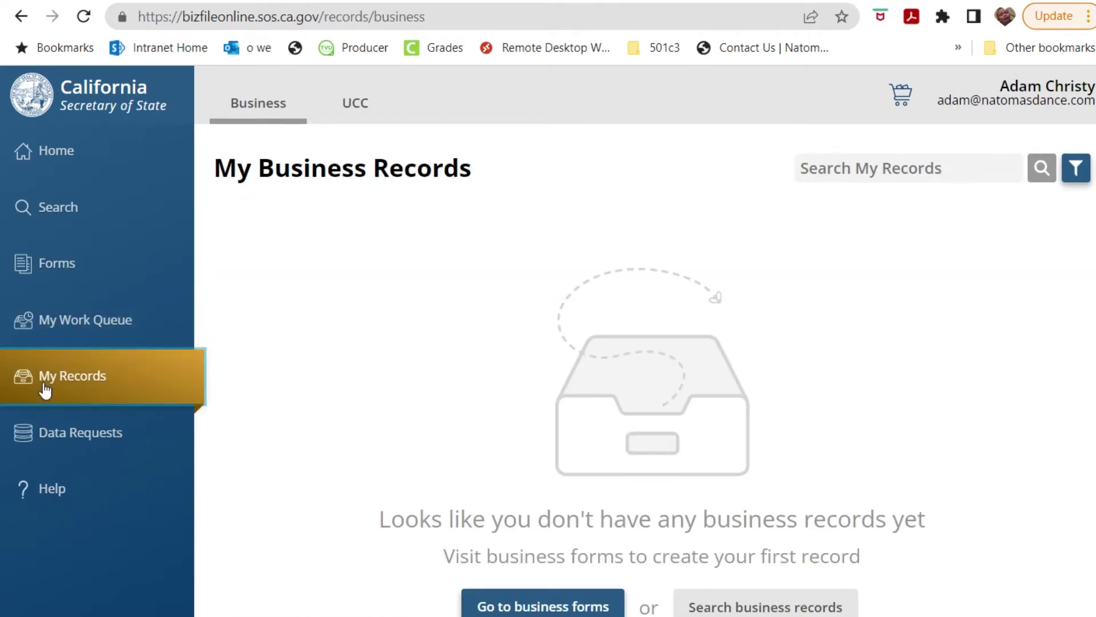
left_click(41, 449)
Step: Search for 'Apple Inc' and open the active 2319 APPLE, INC. record
left_click(78, 160)
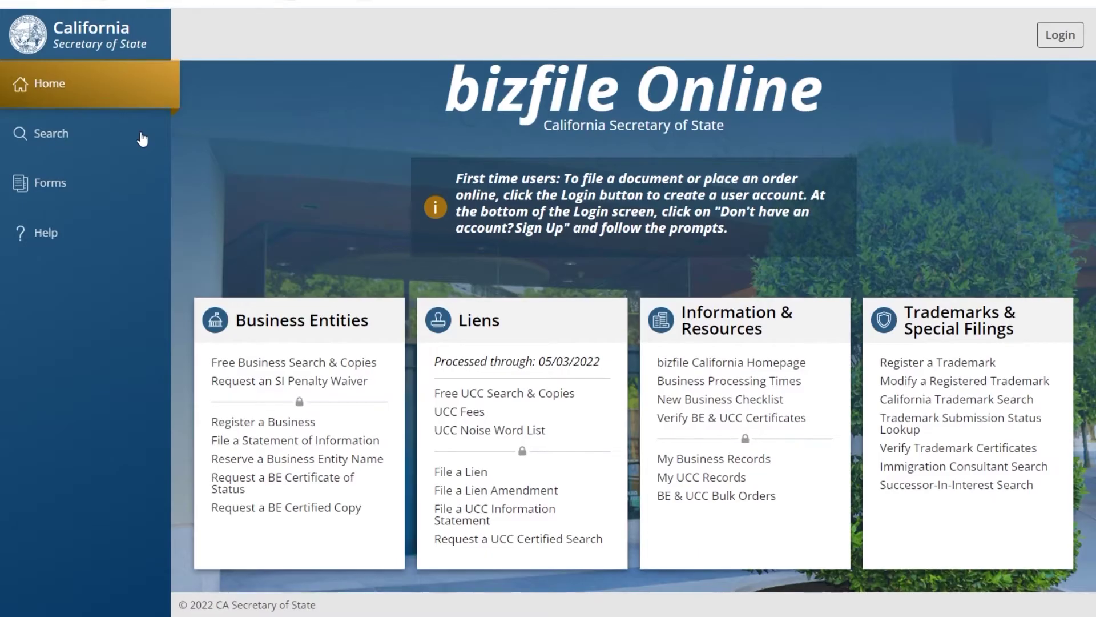
left_click(140, 135)
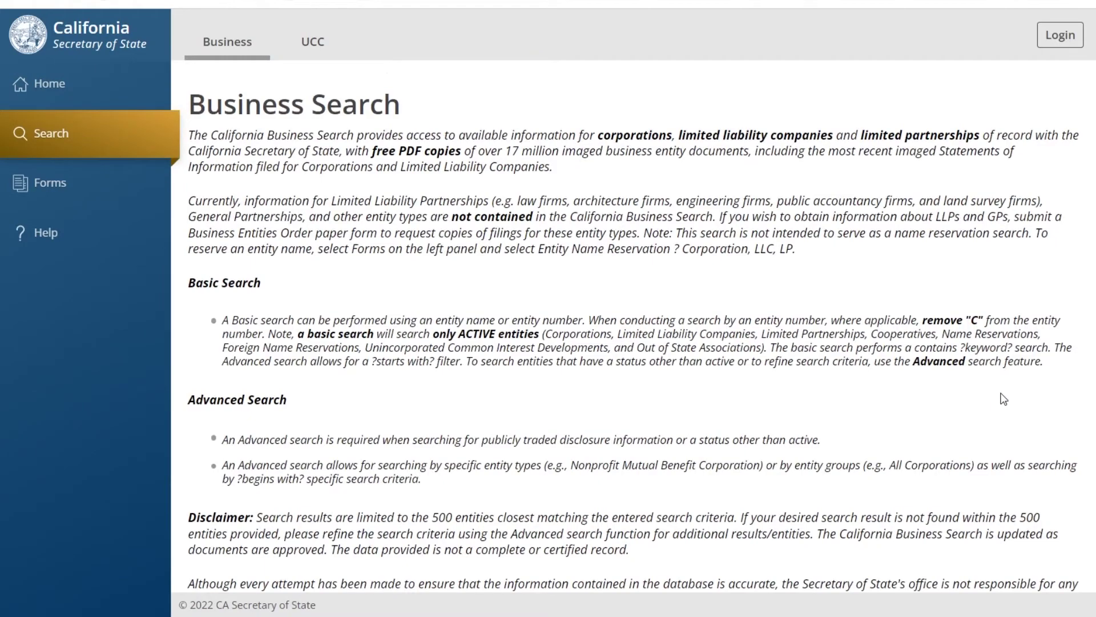
scroll(1002, 399, "down", 3)
left_click(387, 391)
type("App")
key("Return")
scroll(358, 426, "down", 2)
scroll(358, 432, "down", 2)
scroll(358, 432, "down", 3)
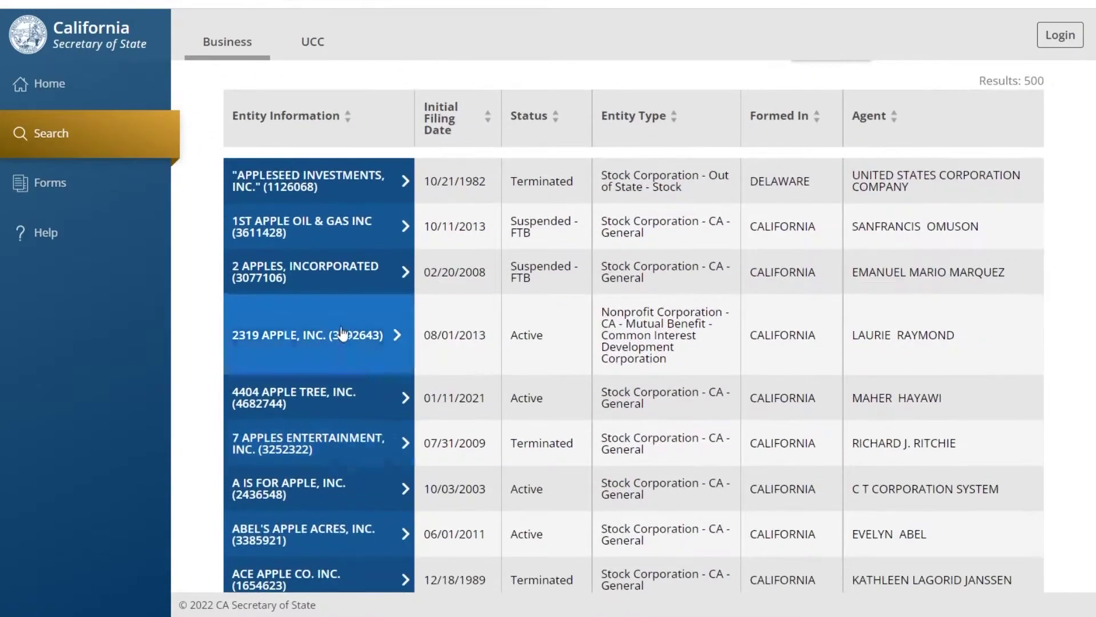
left_click(339, 335)
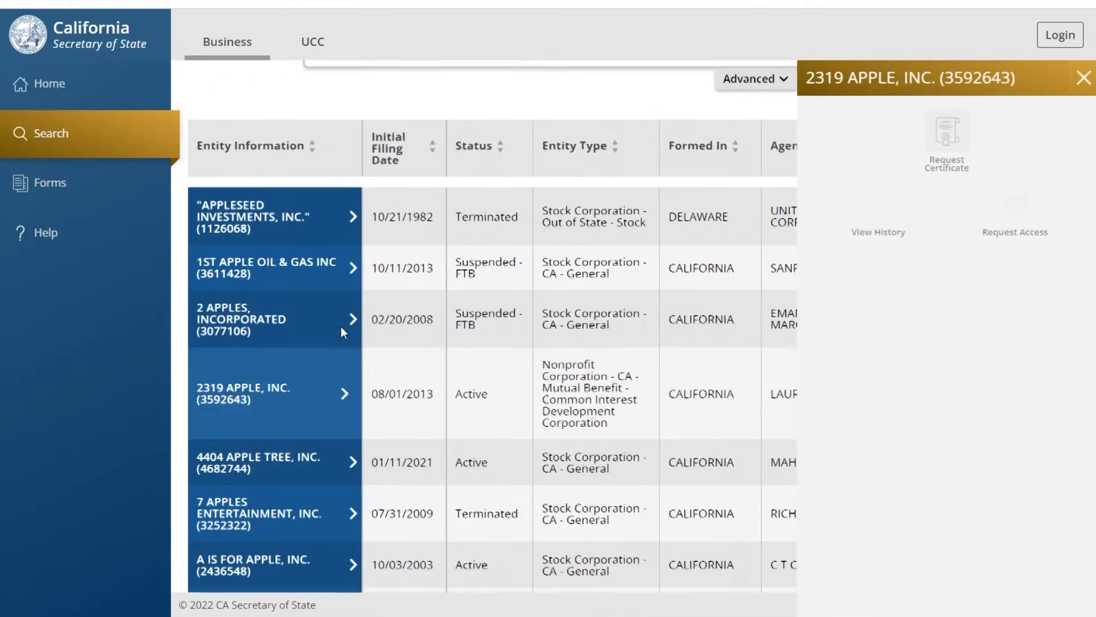
scroll(1041, 463, "down", 1)
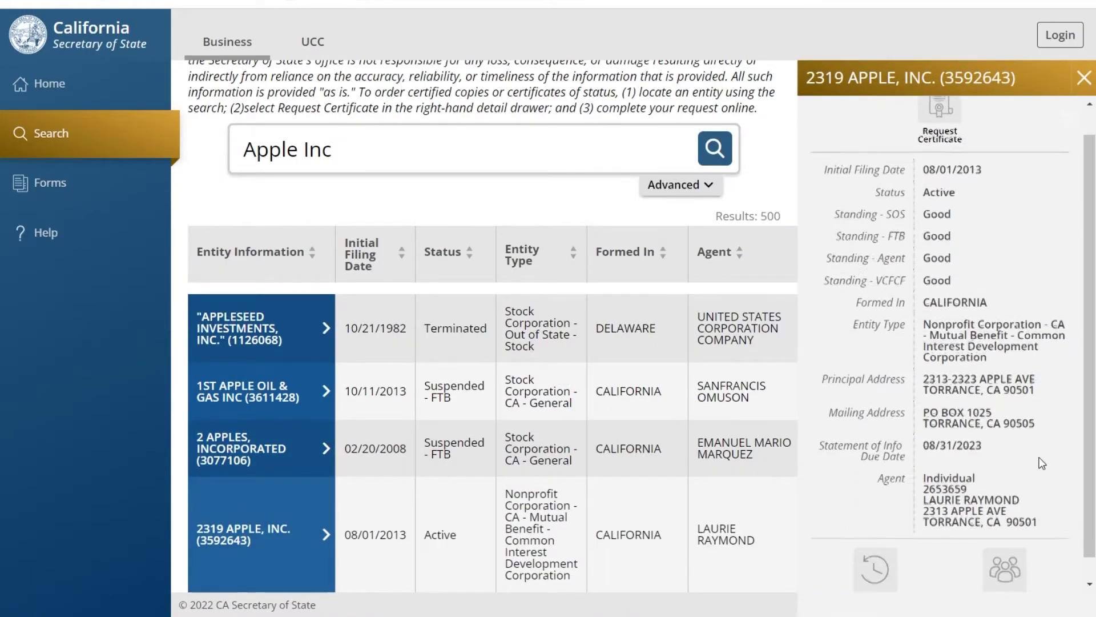
scroll(1040, 462, "down", 2)
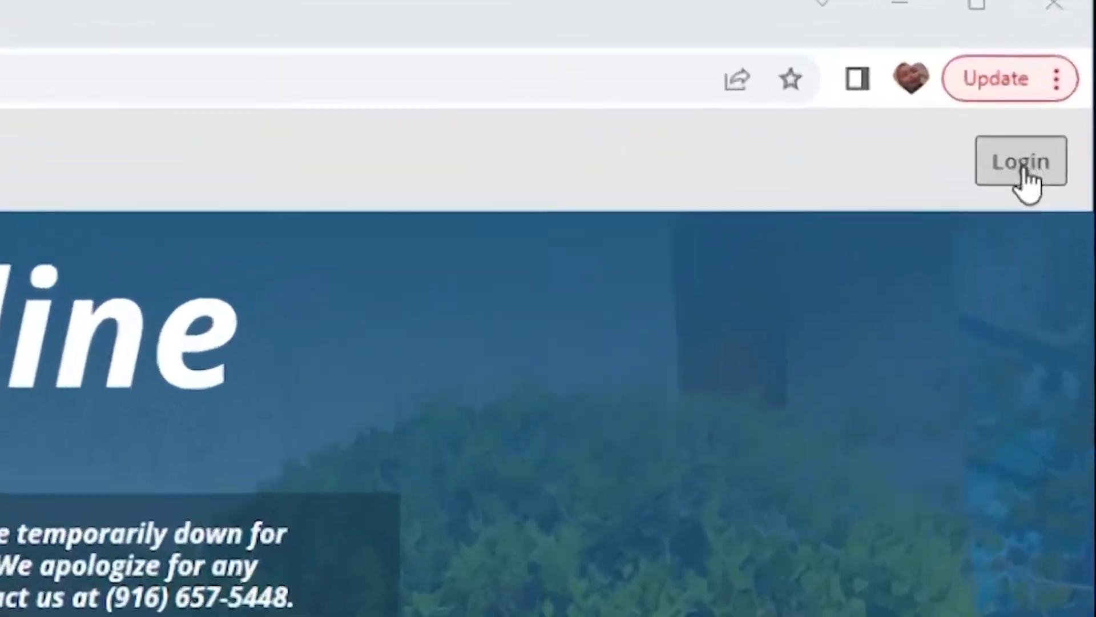
Step: Go to the Sign In page and open its new-account registration form
left_click(1034, 132)
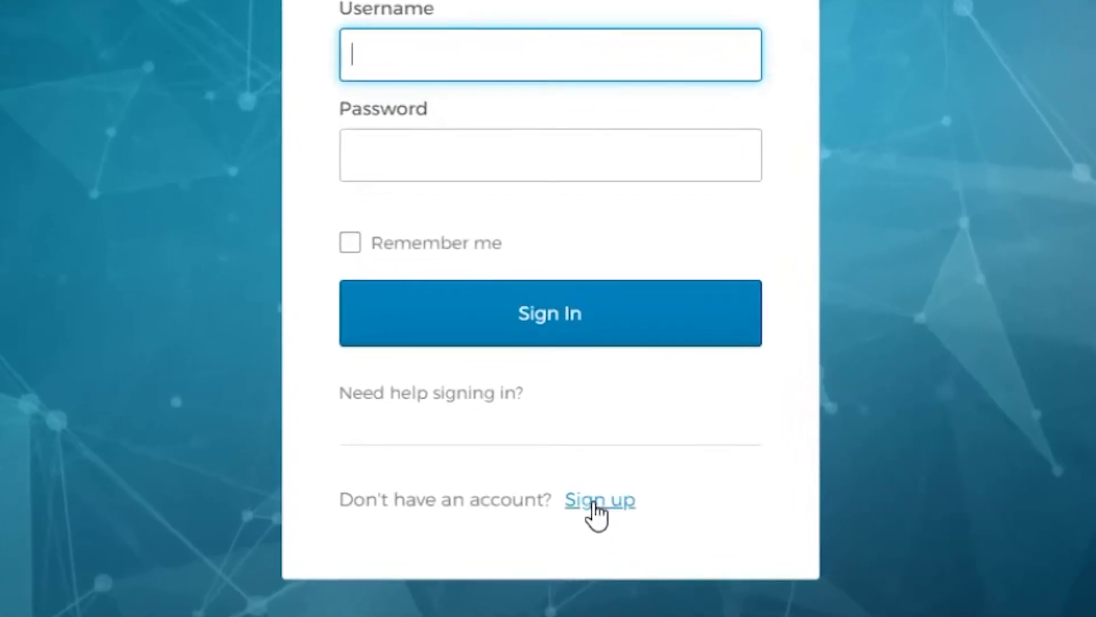
left_click(593, 505)
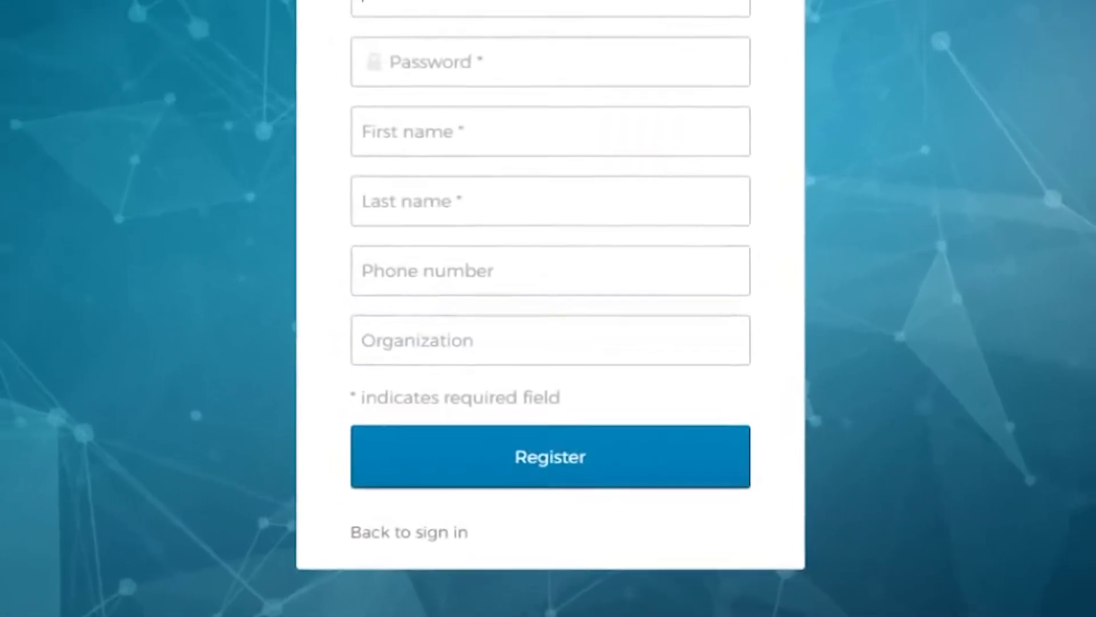
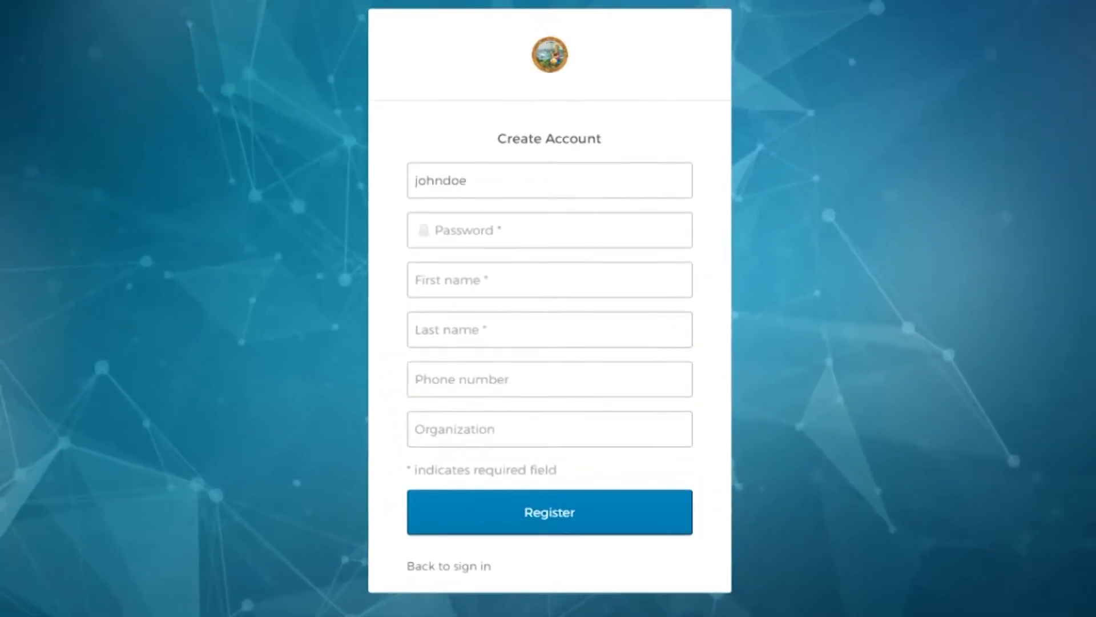
Step: Enter the account email as username and a password meeting every listed rule
key("Tab")
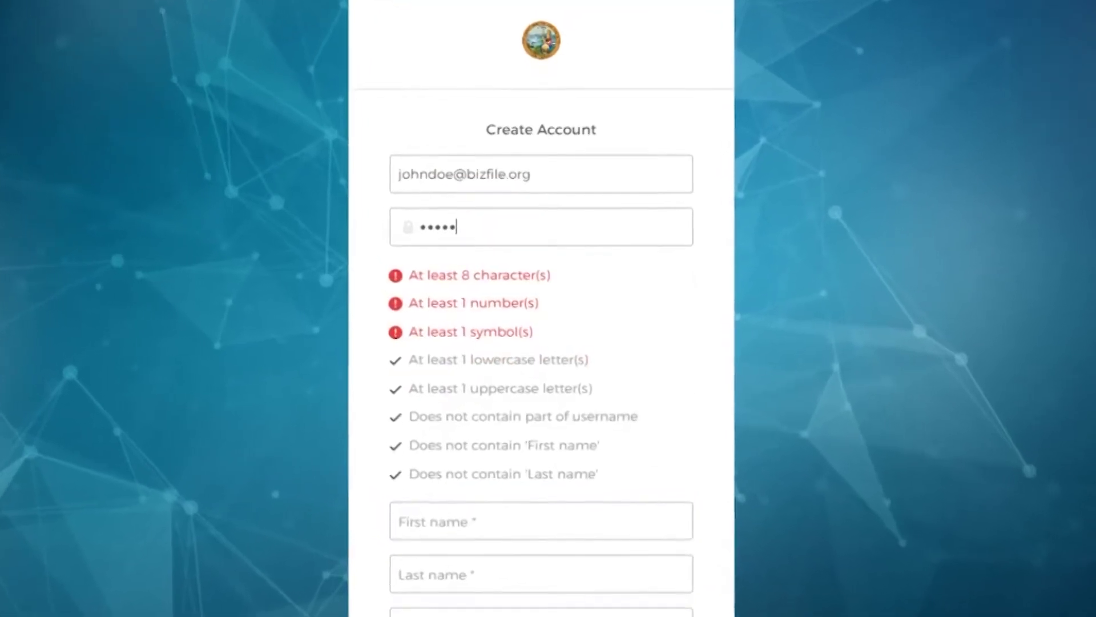
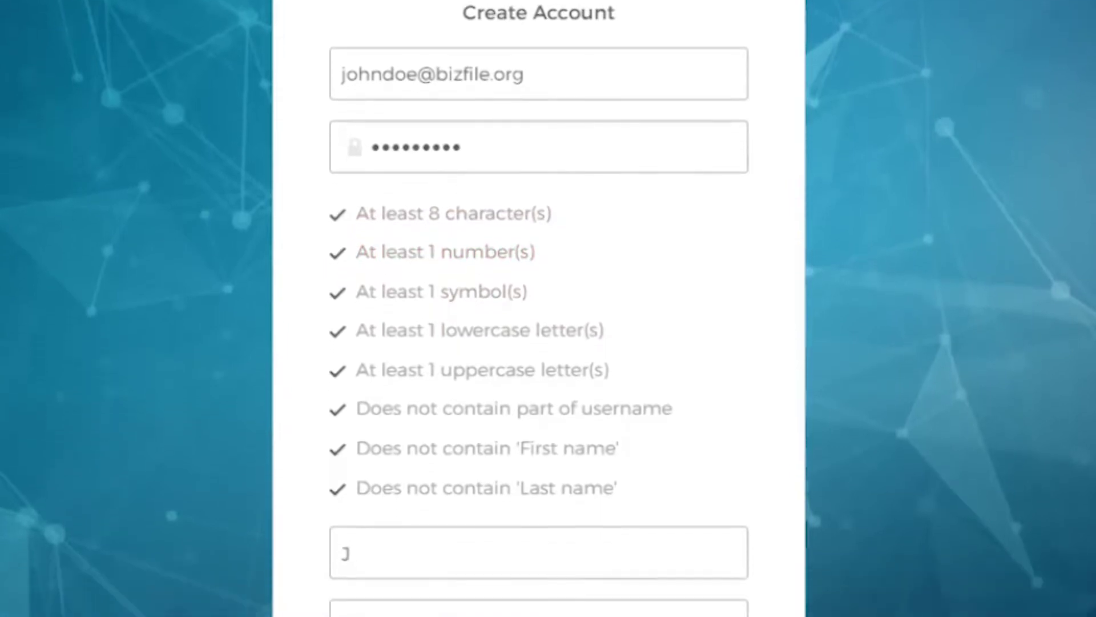
Step: Fill in last name, phone number and organization, then submit the registration
key("Tab")
type("Do")
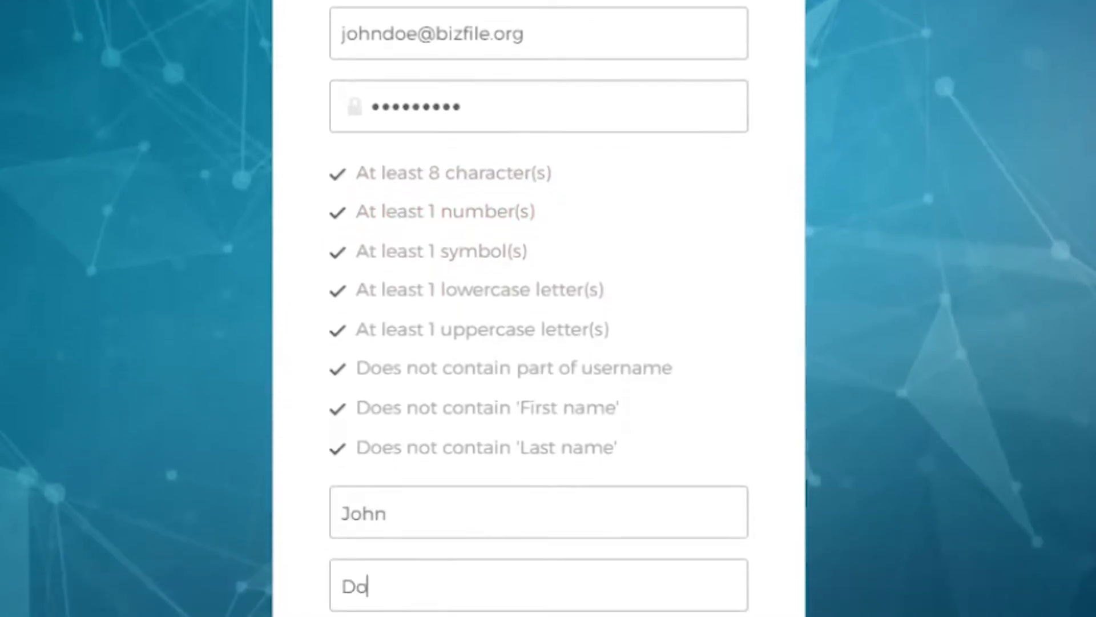
key("Tab")
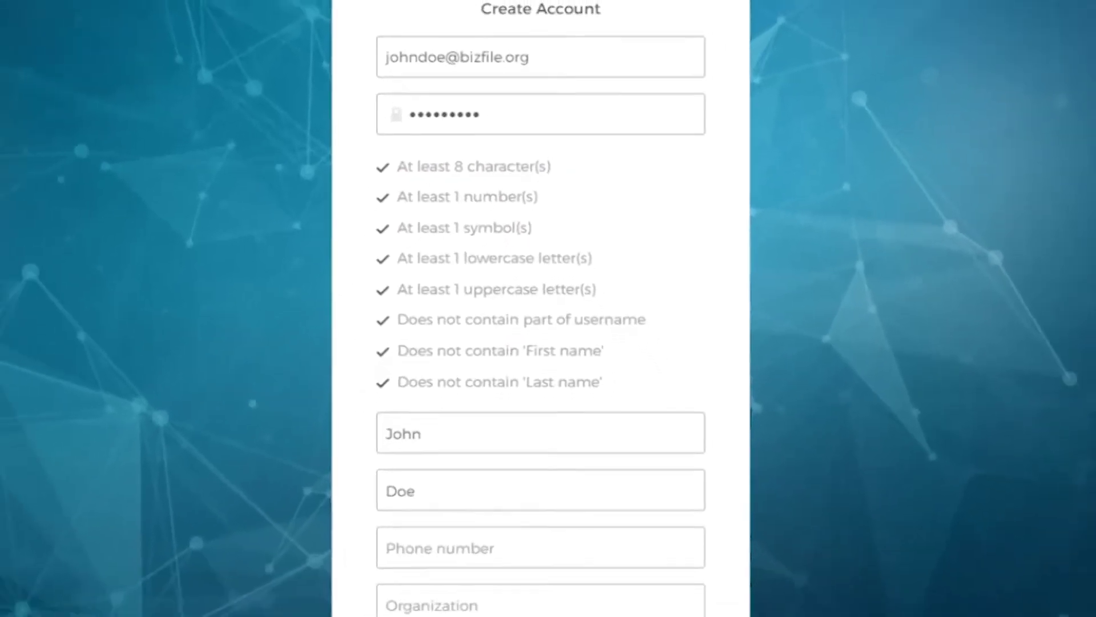
type("916555")
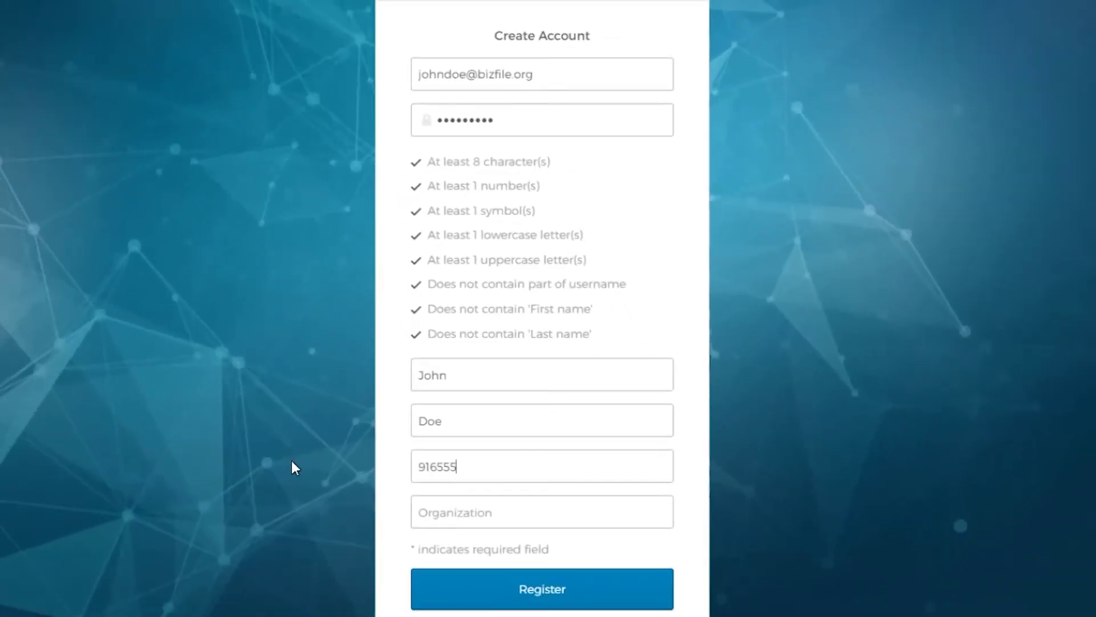
type("5555")
left_click(465, 516)
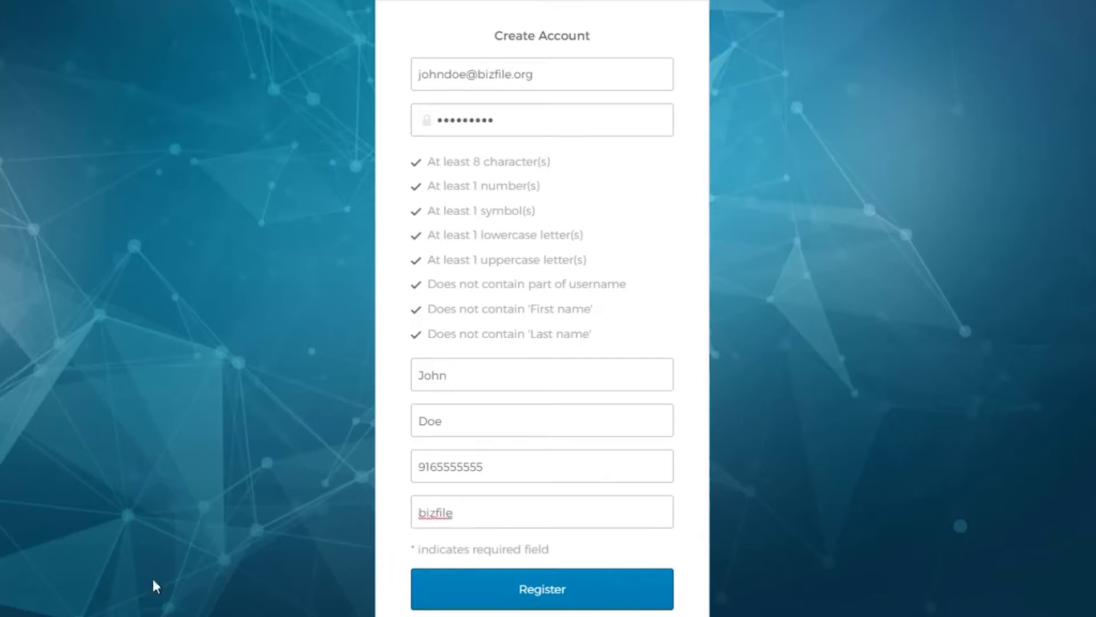
left_click(655, 605)
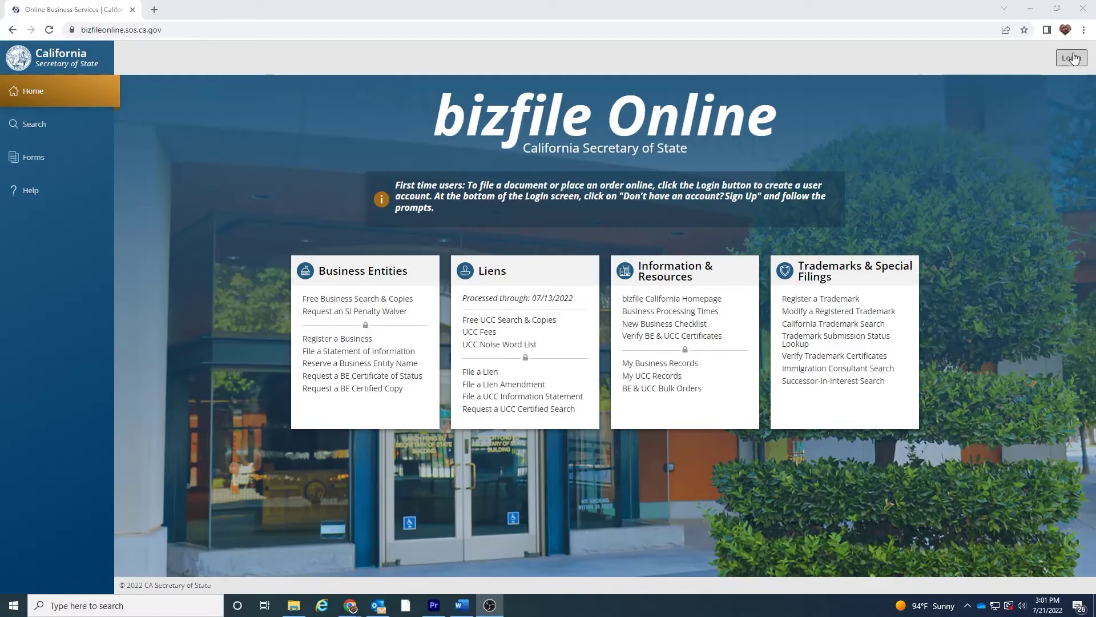
Step: Sign in to the newly created, email-verified account
left_click(1074, 64)
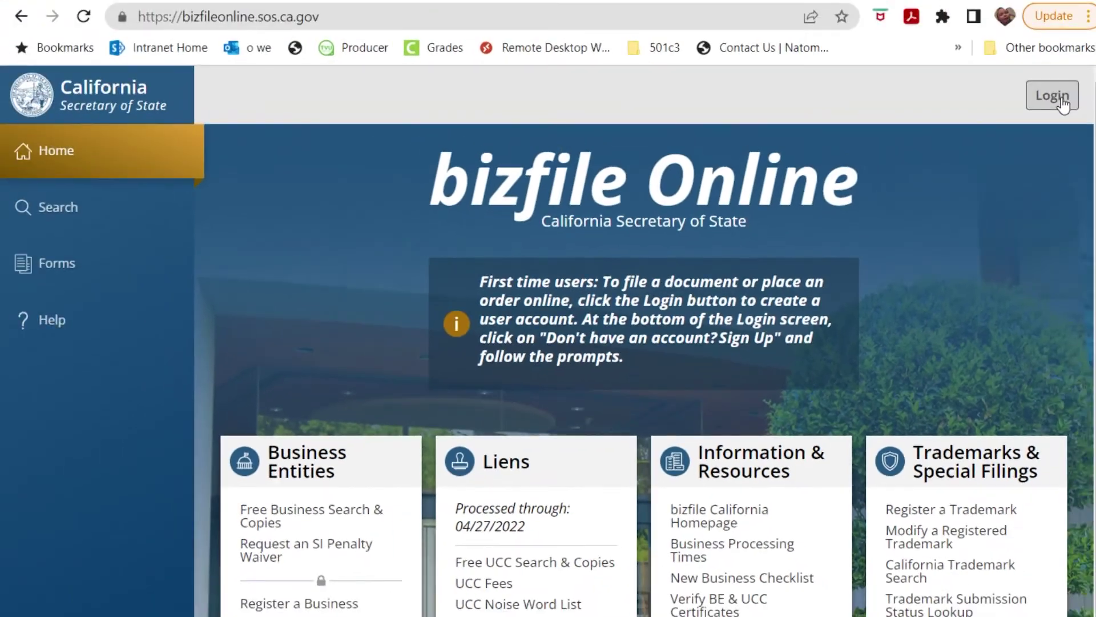
left_click(1062, 104)
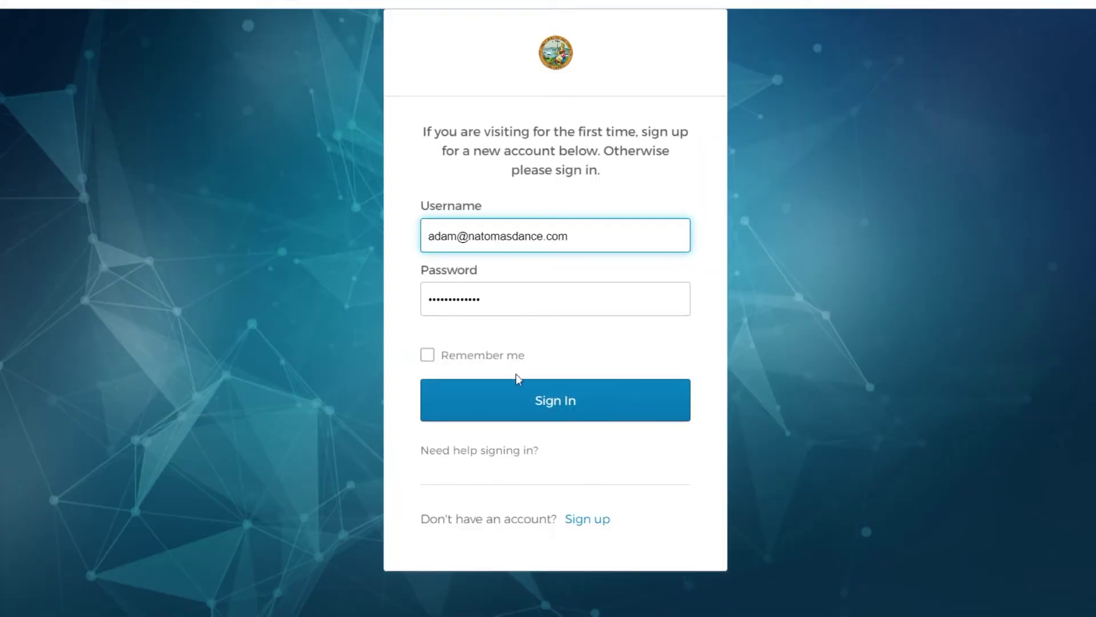
left_click(522, 394)
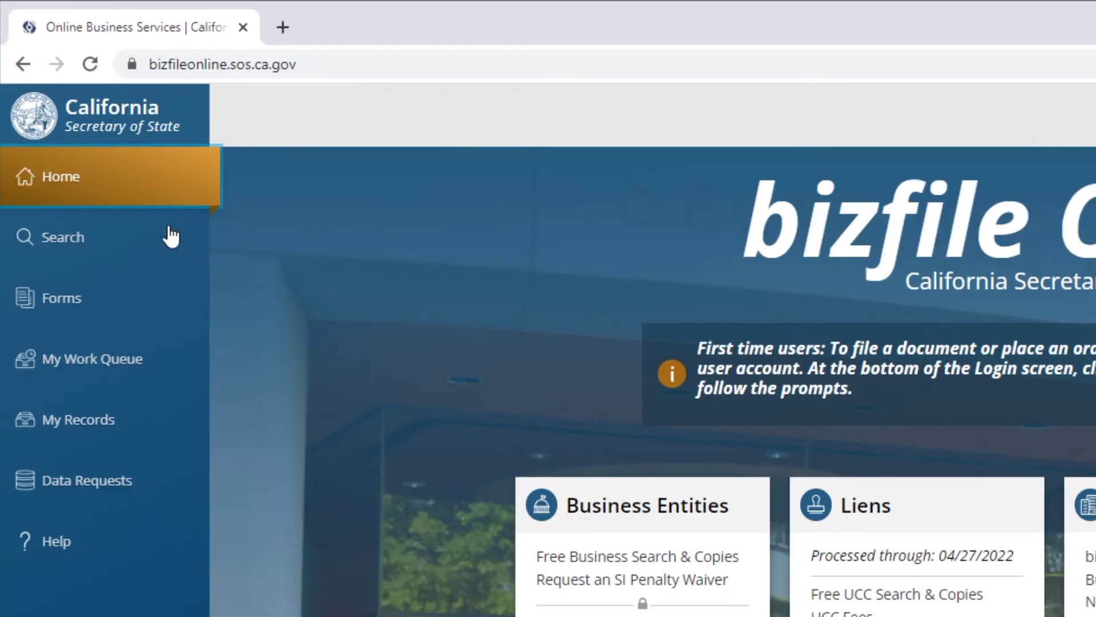
Step: Visit Search, Forms, Work Queue, Records and Data Requests, then view help manual page 2
left_click(168, 237)
left_click(171, 297)
left_click(193, 367)
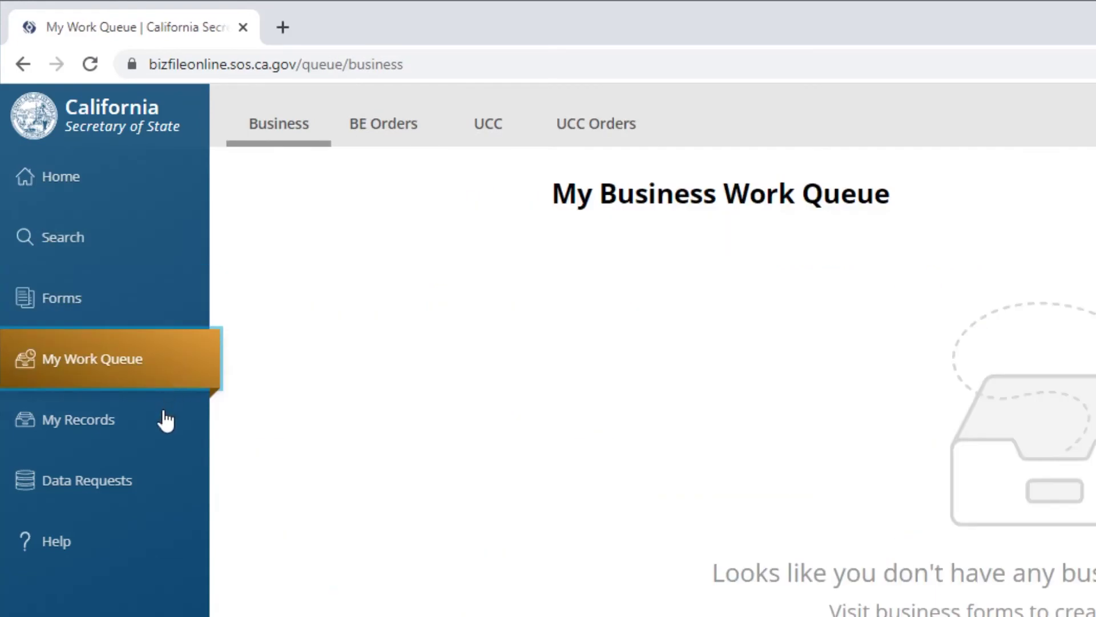
left_click(161, 425)
left_click(166, 482)
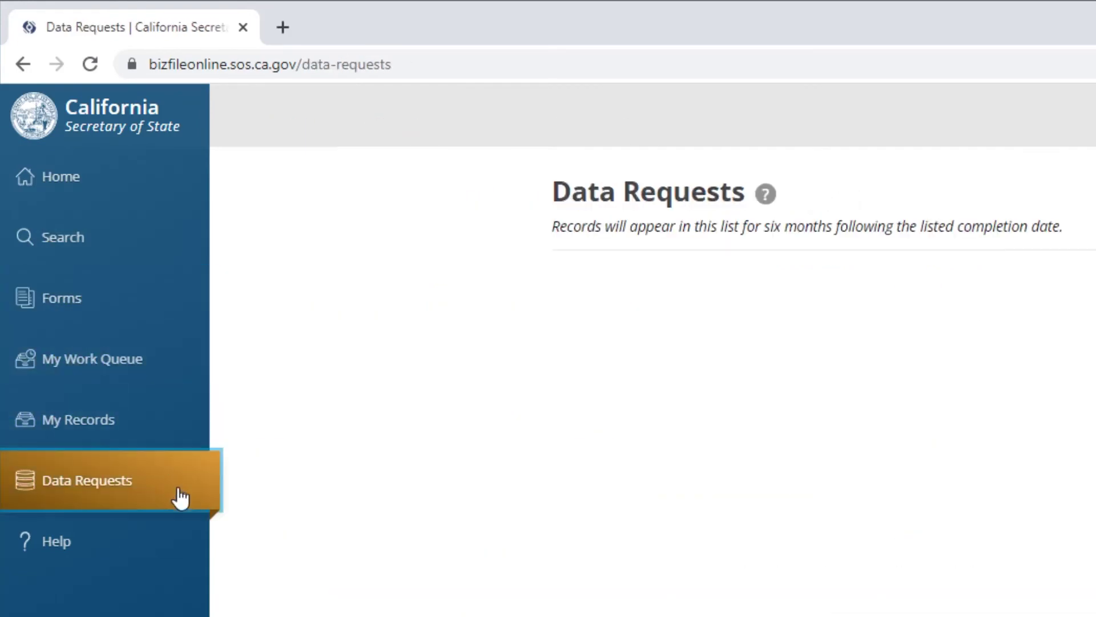
left_click(98, 541)
left_click(81, 246)
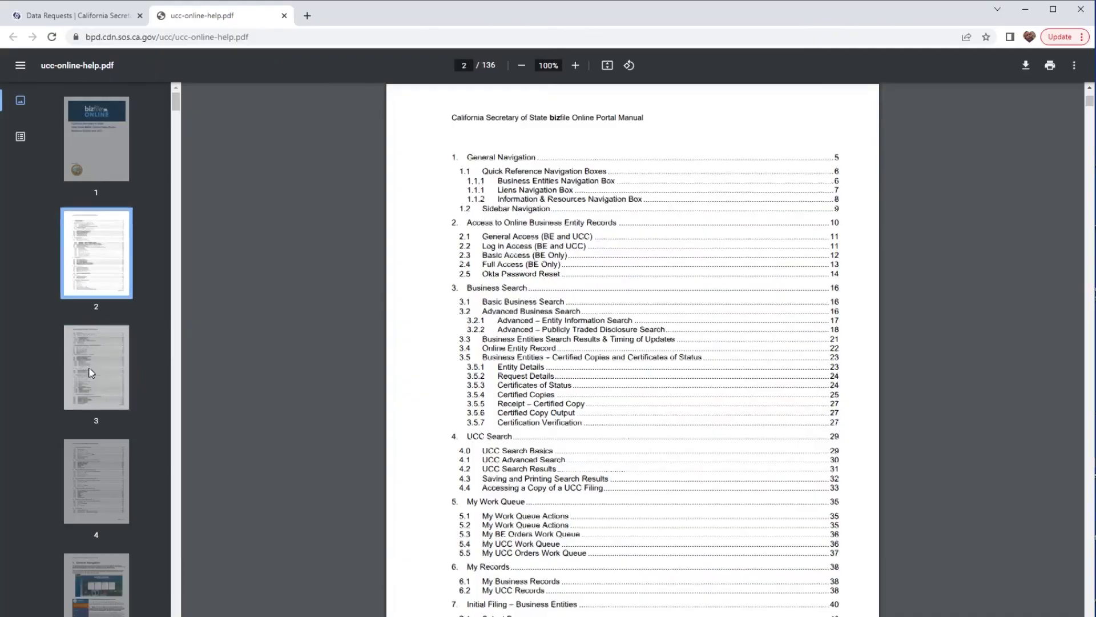